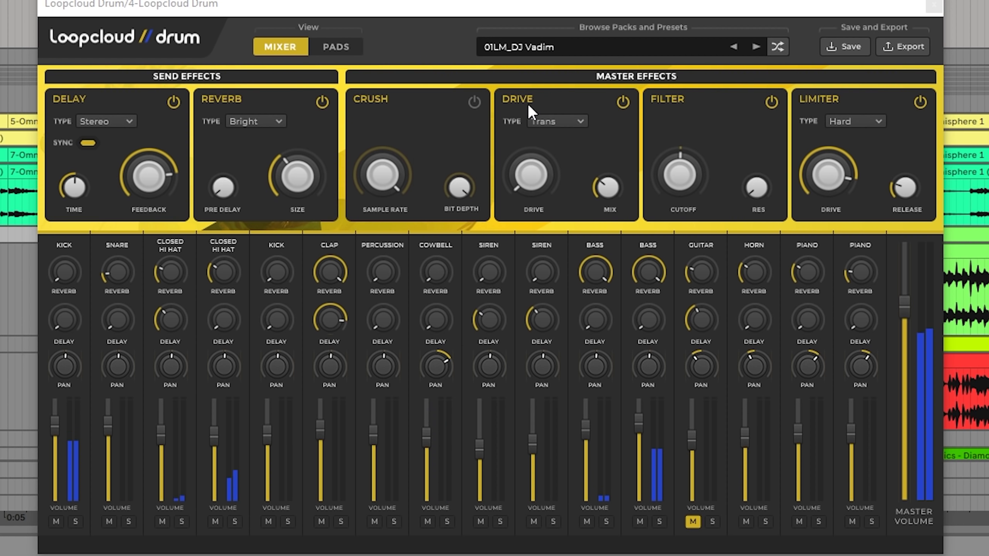
Step: Choose a type for the master Drive effect of the DJ Vadim drum kit
click(576, 121)
click(570, 147)
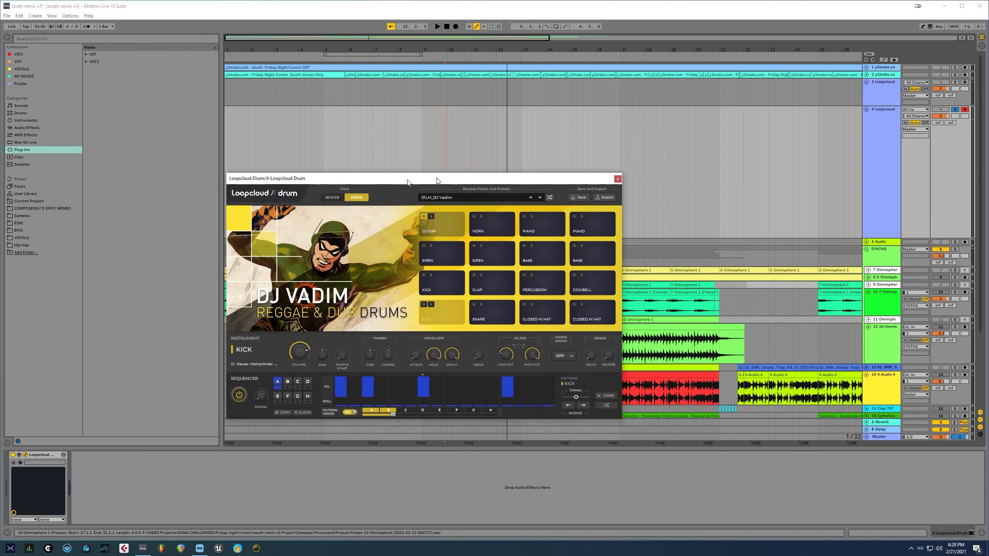
Step: Load the IQ_SMK_Smoky_Trap_Kit_01 preset from the Smoky Trap pack
drag(407, 183, 467, 235)
click(533, 253)
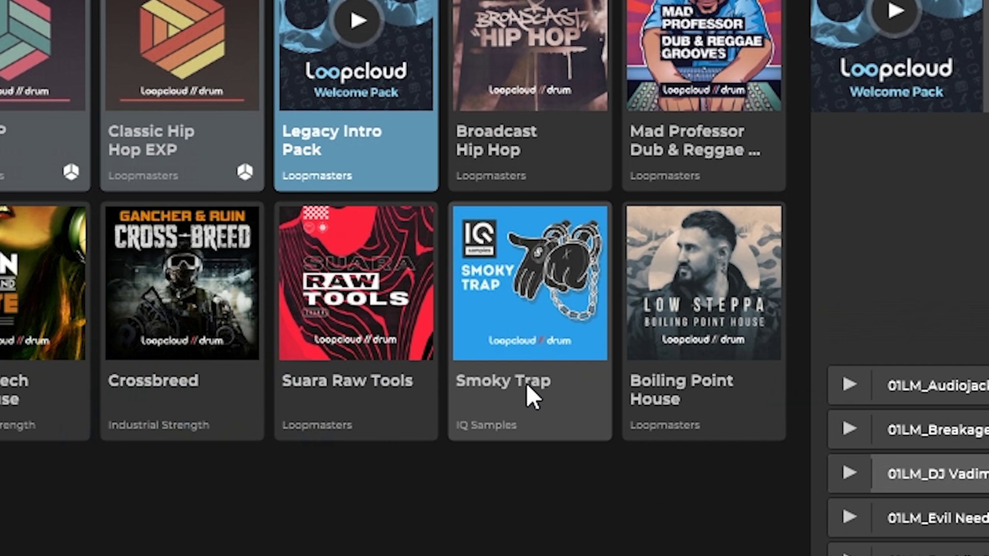
click(503, 391)
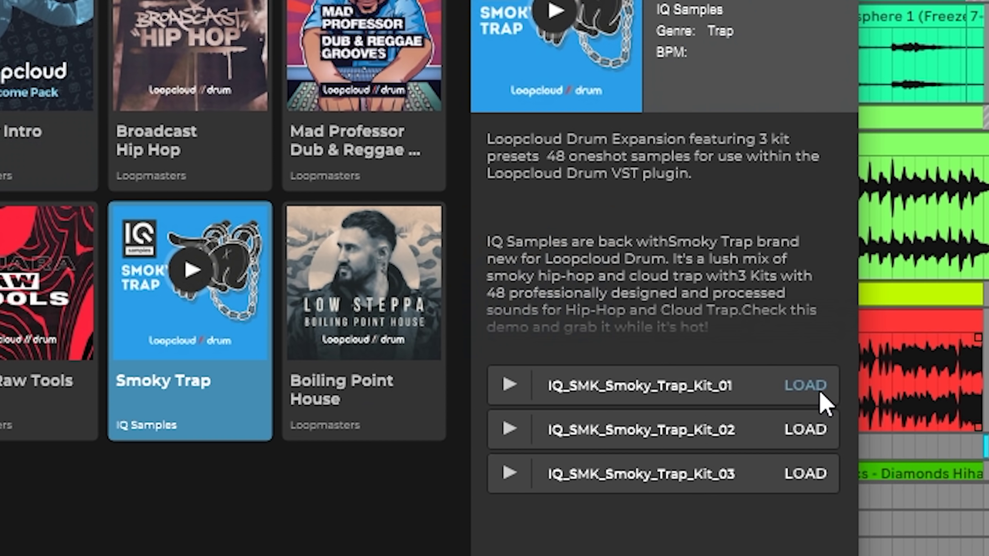
click(807, 385)
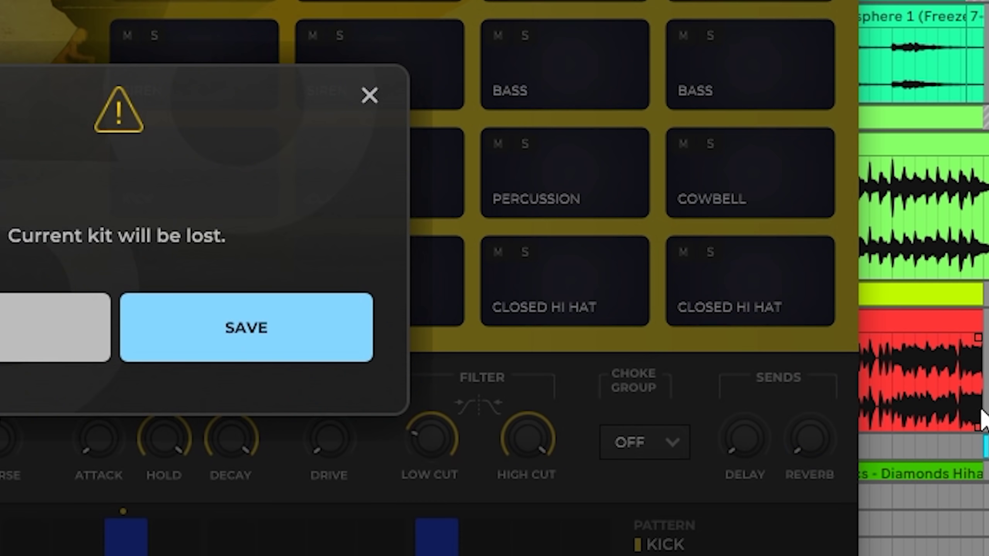
click(290, 353)
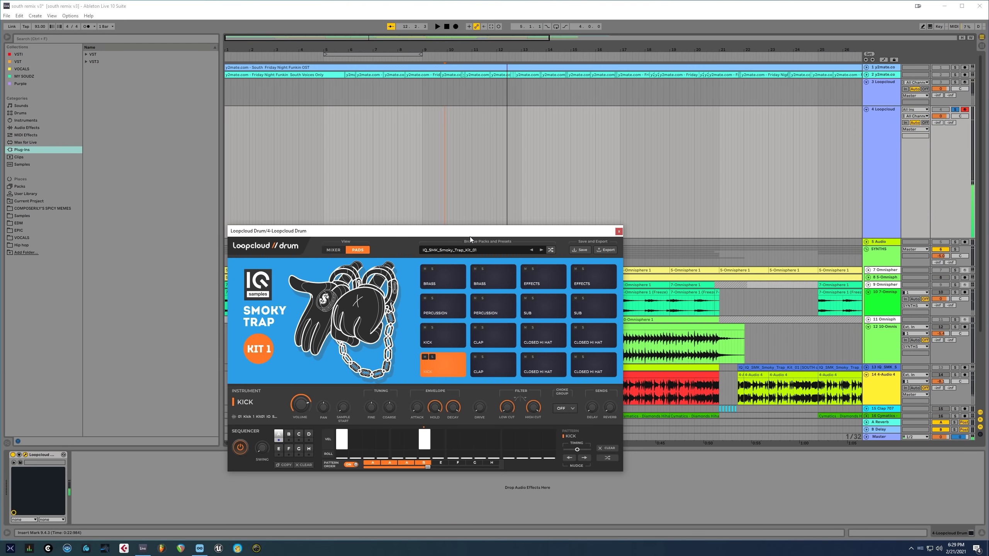
Step: Render the Smoky Trap Kit 01 [SOUTH custom B] beat as an audio mixdown and bring the rendered file into the arrangement
drag(588, 107, 614, 111)
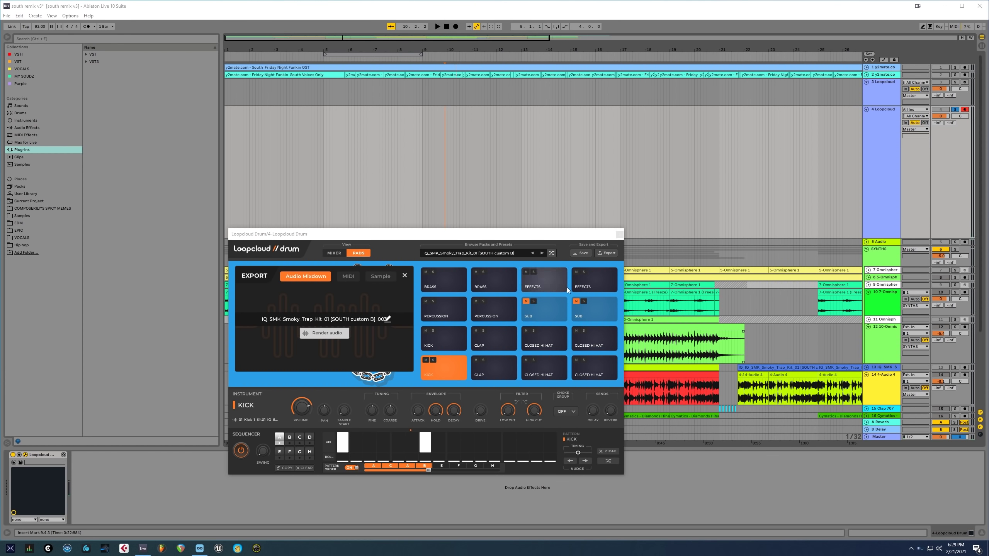
click(894, 161)
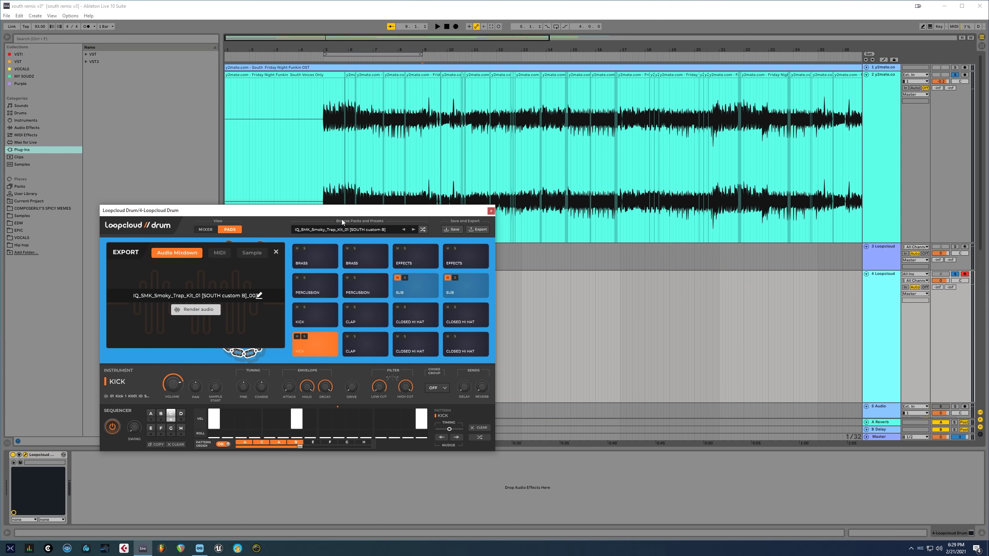
drag(341, 220, 545, 284)
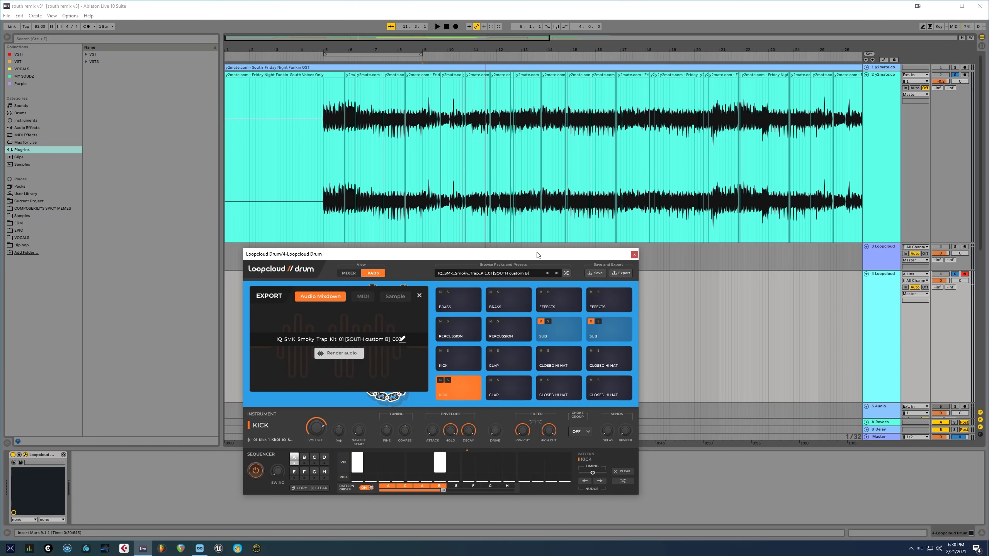
drag(537, 255, 328, 213)
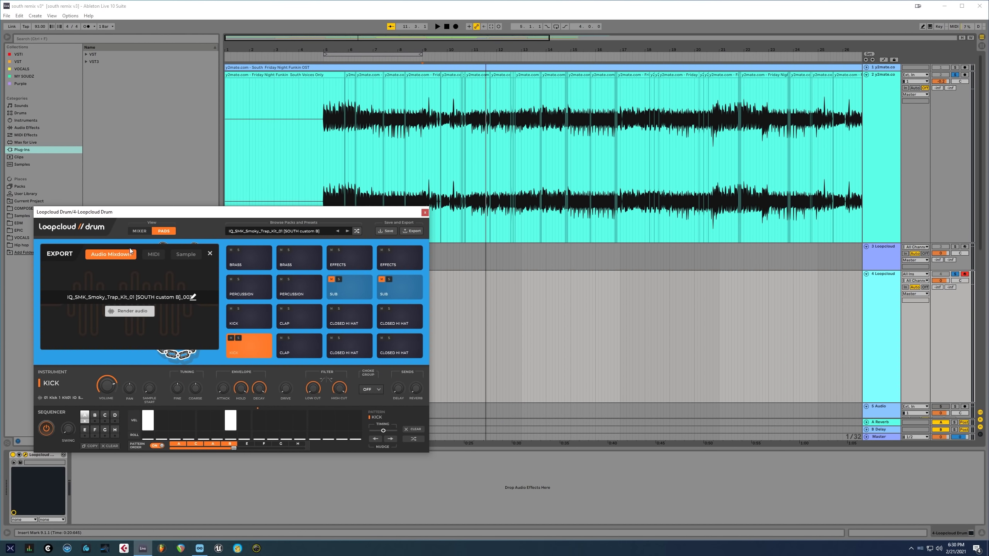
click(132, 313)
drag(192, 298, 522, 404)
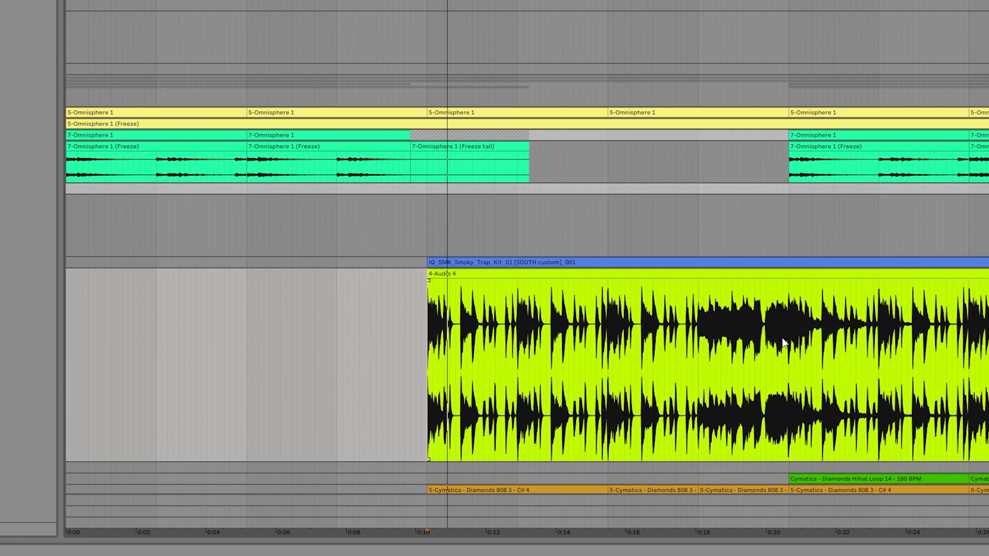
Step: Examine the rendered drum clips on the 4-Audio 4 track and the Loopcloud Drum kit behind them
scroll(517, 269, right, 5)
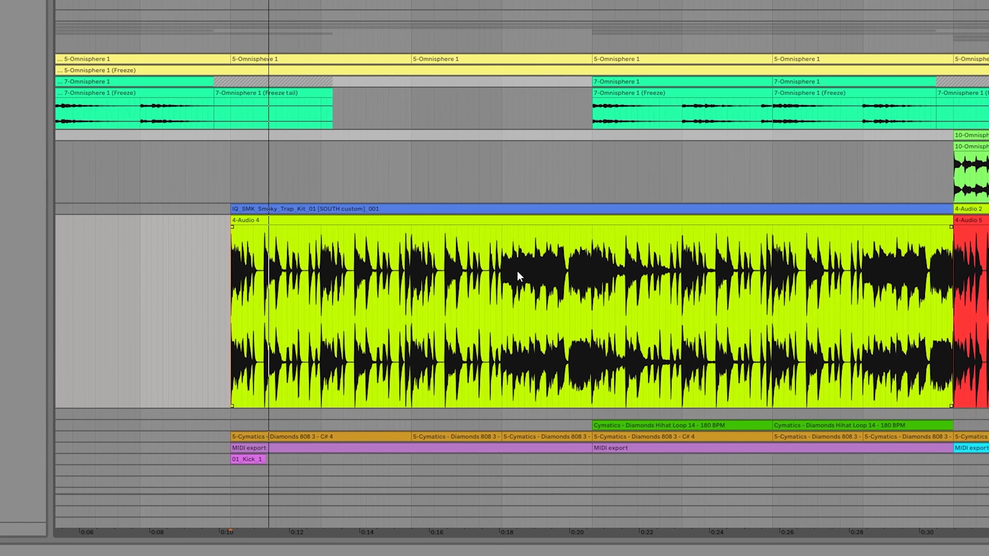
scroll(657, 296, right, 5)
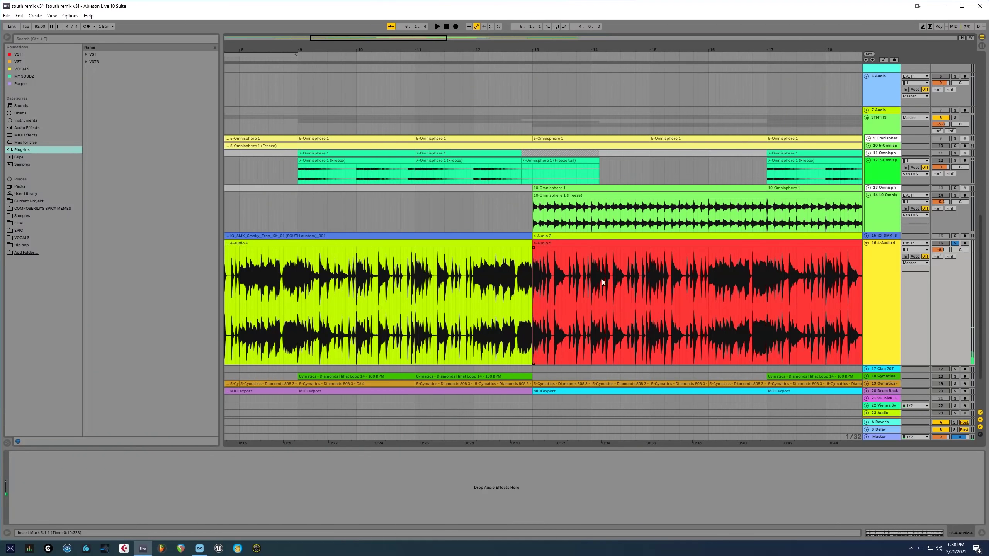
click(577, 243)
scroll(531, 308, right, 3)
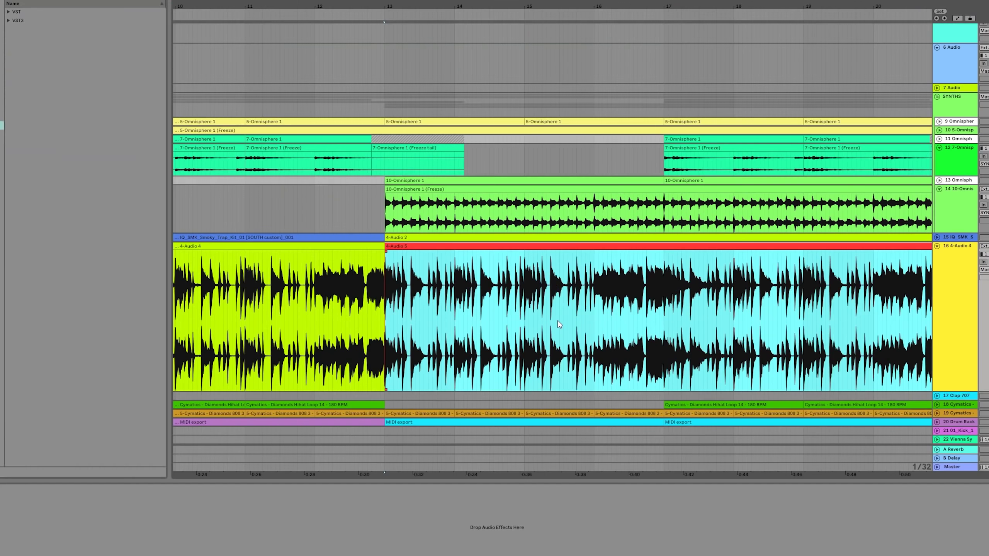
scroll(545, 319, left, 3)
scroll(488, 321, right, 4)
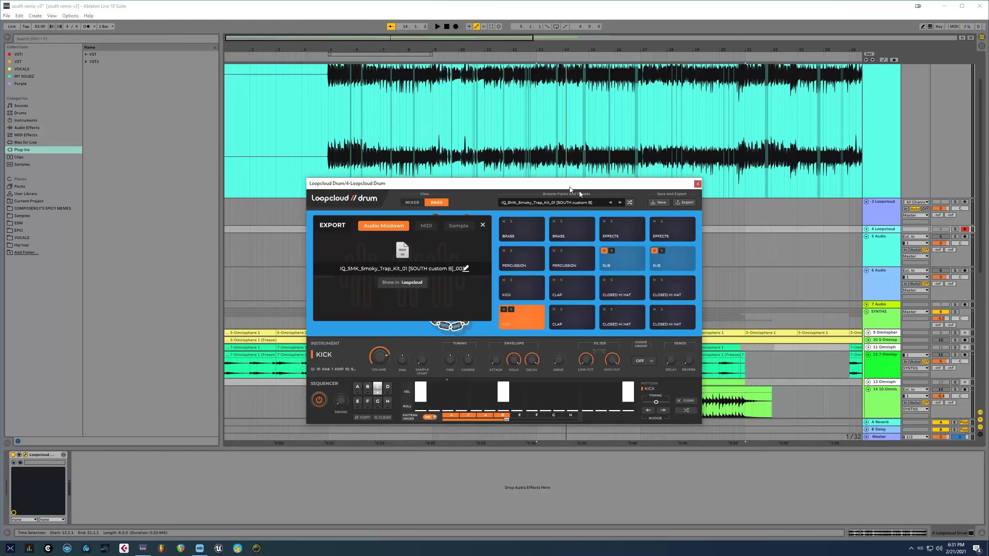
drag(580, 190, 683, 223)
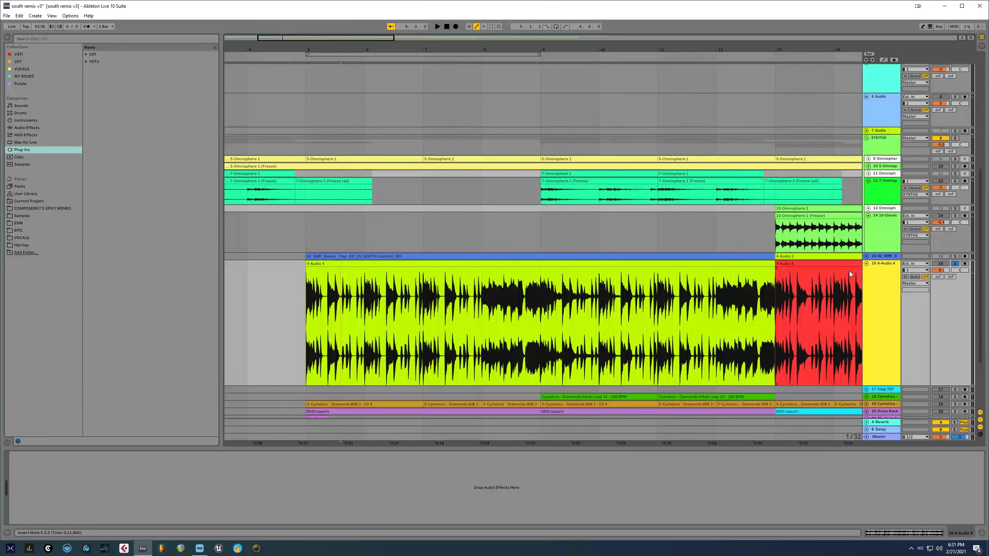
Step: Fold the drum audio track and open the Omnisphere instrument on track 9 to view its pad patch
click(868, 264)
scroll(542, 234, up, 3)
click(925, 120)
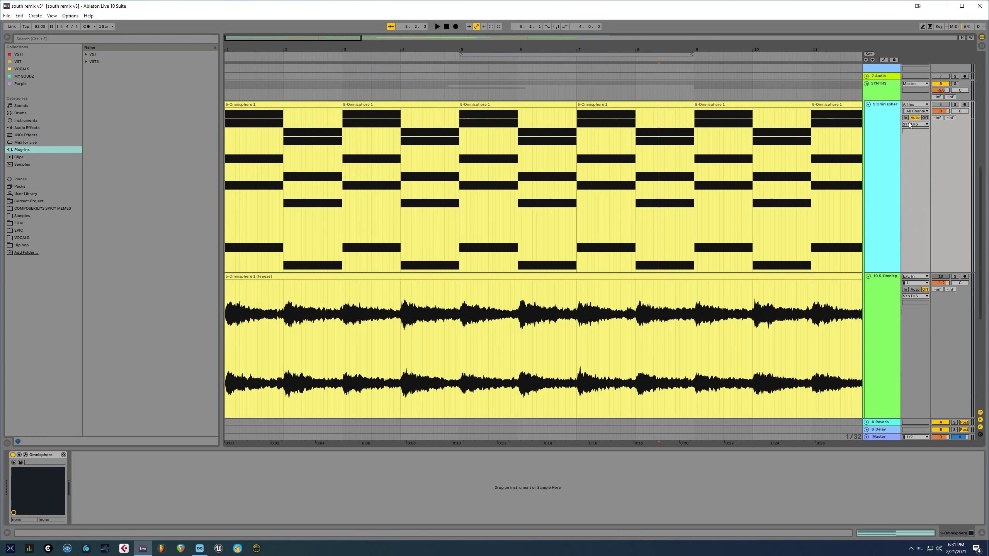
click(25, 456)
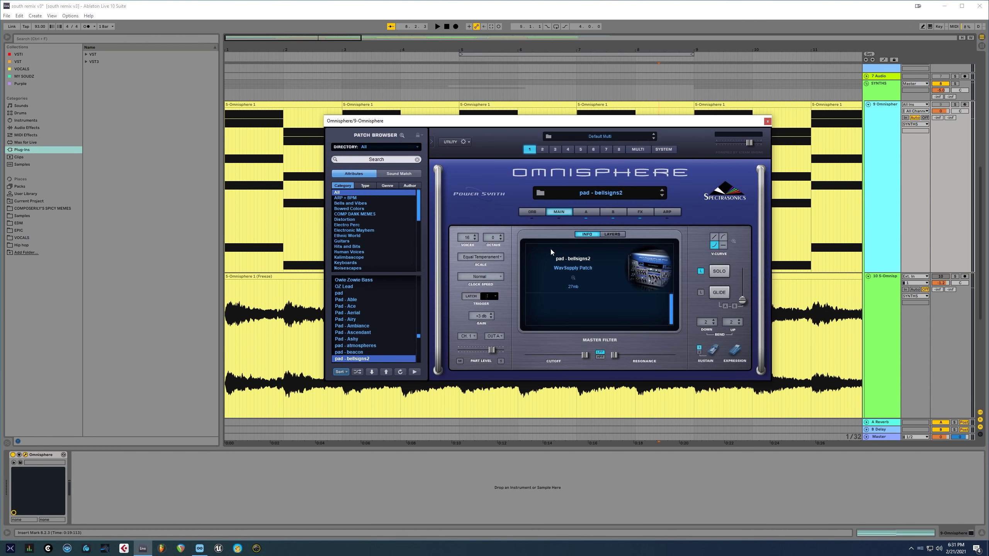
drag(518, 124, 357, 179)
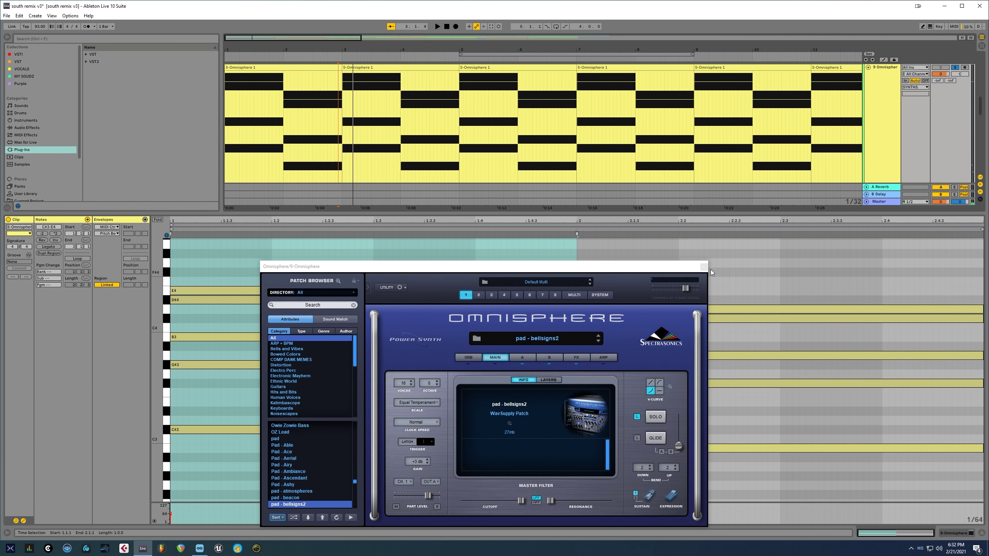
Step: Close the Omnisphere window and select the notes of the two chords in the MIDI clip
click(706, 266)
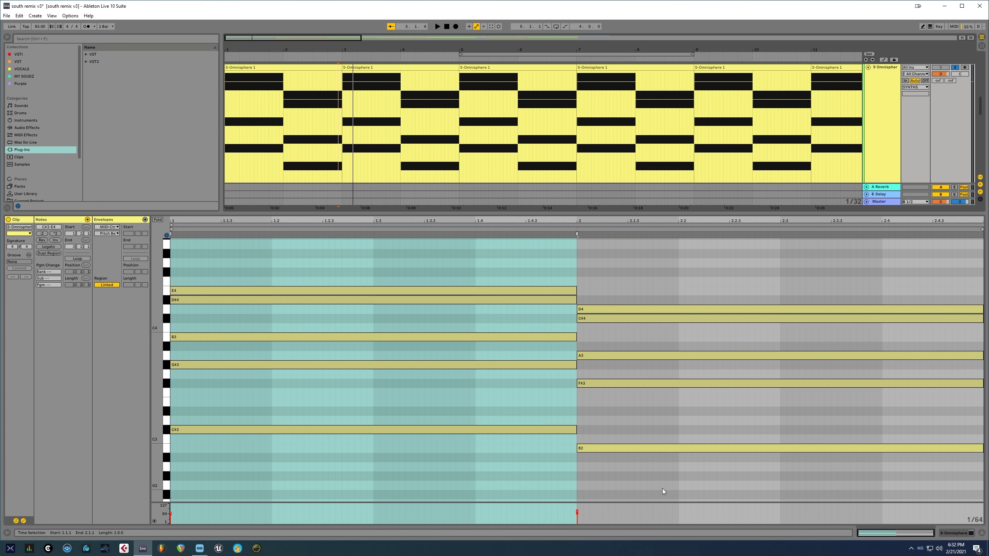
drag(277, 475, 262, 224)
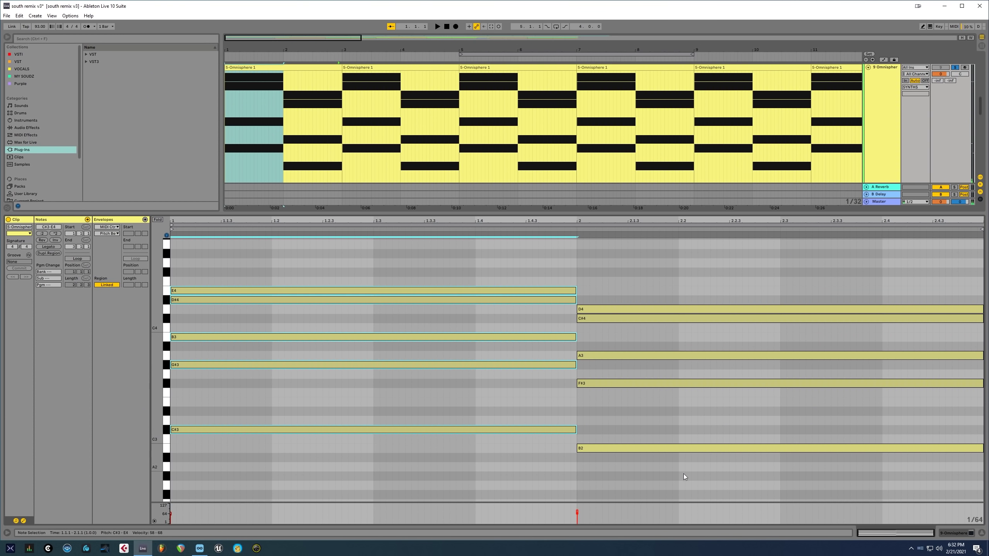
drag(700, 492, 677, 258)
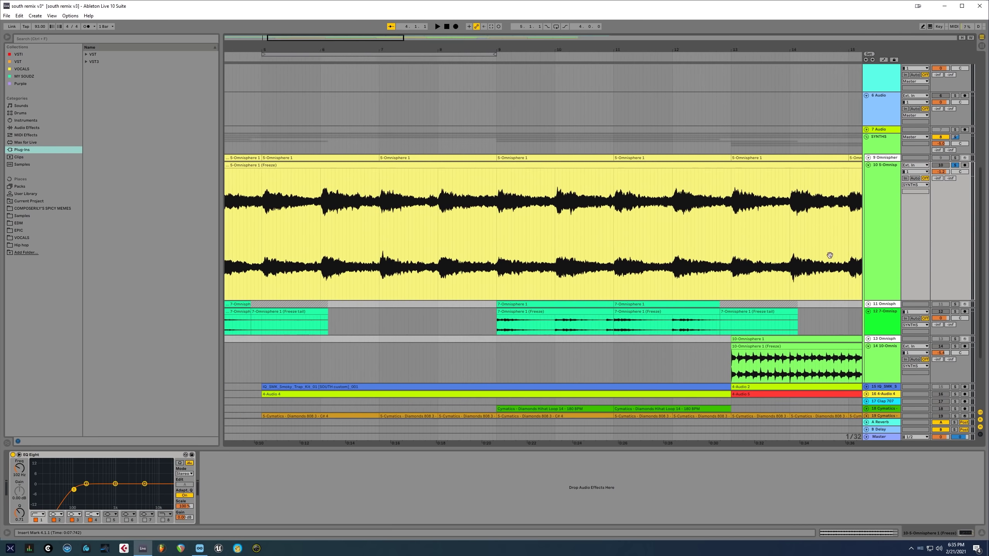
Step: Review the frozen pad audio on track 10 and open the Glitch2 effect on the SYNTHS group
drag(830, 255, 300, 237)
drag(181, 219, 62, 172)
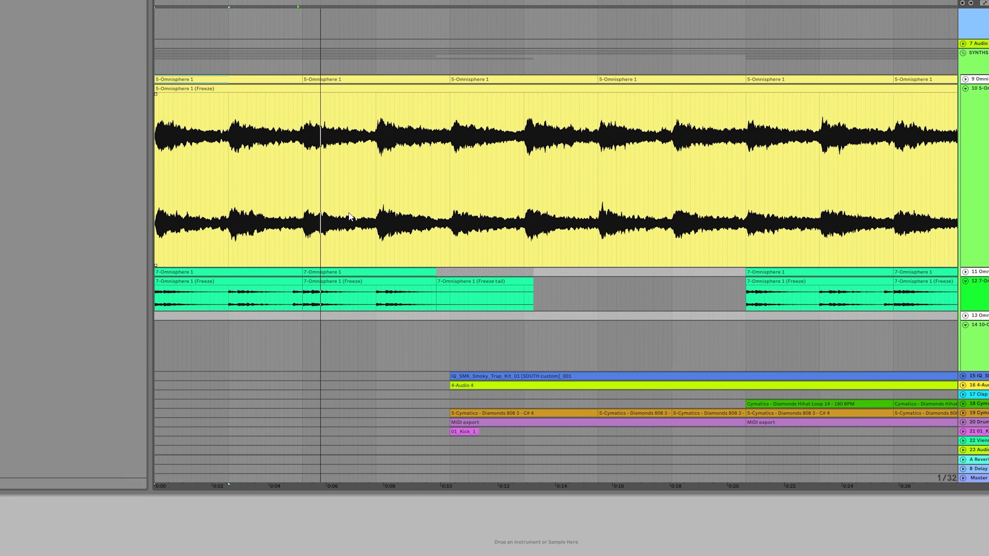
scroll(349, 213, up, 3)
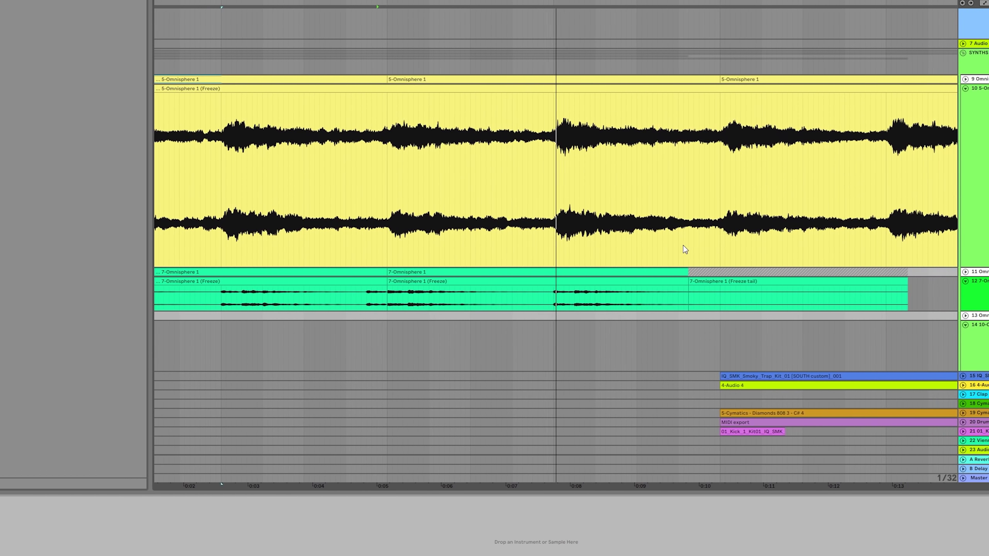
drag(727, 245, 545, 249)
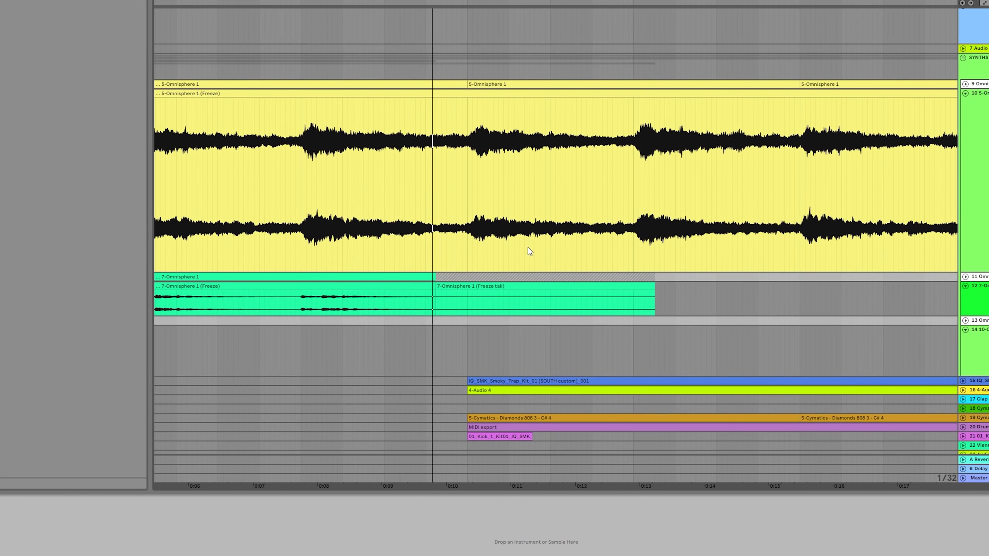
click(985, 72)
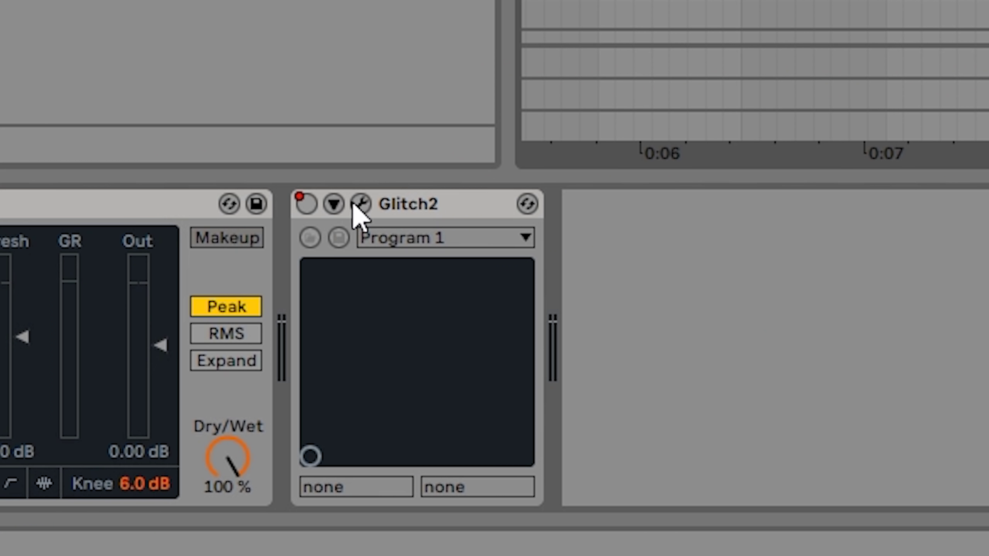
click(109, 501)
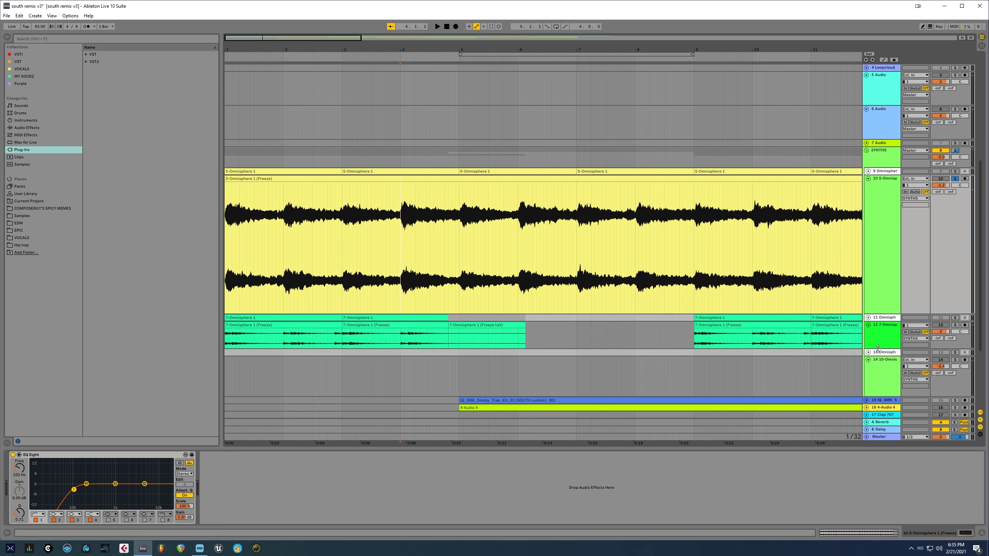
Step: Play the frozen 7-Omnisphere part on track 12 from the start of its first clip
scroll(306, 239, down, 5)
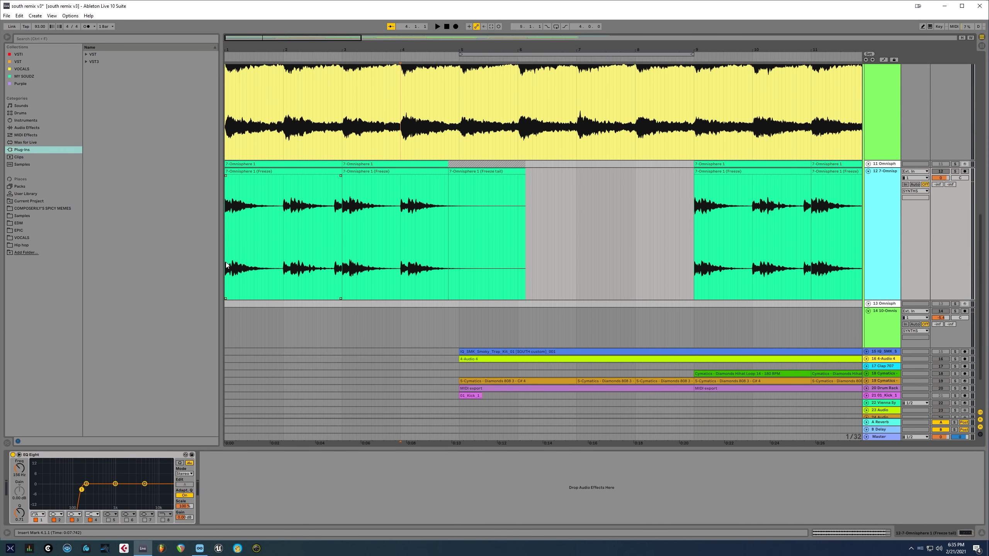
click(226, 262)
key(space)
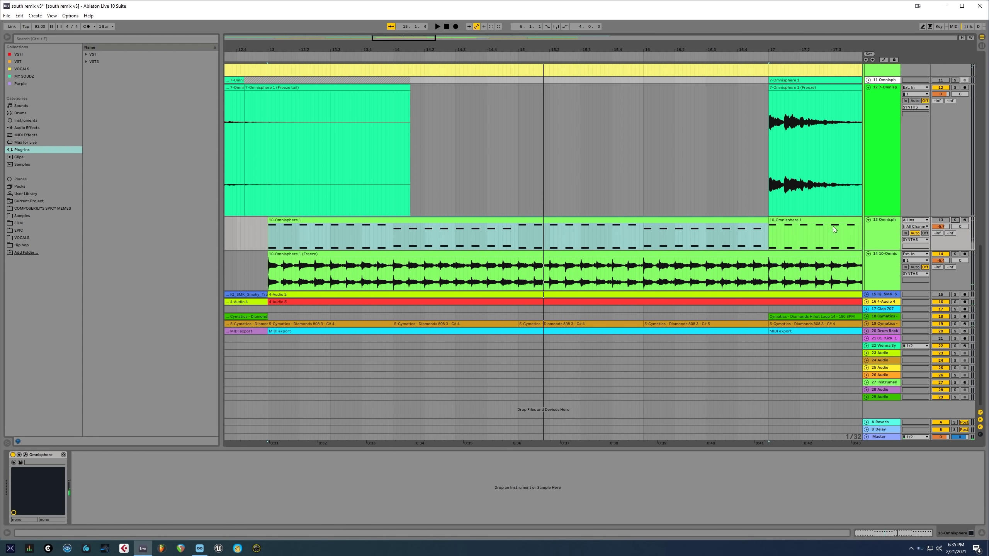
Step: Expand the 4-Audio 4 drum track and examine how its two beats change at bar 13
scroll(604, 239, left, 3)
click(866, 302)
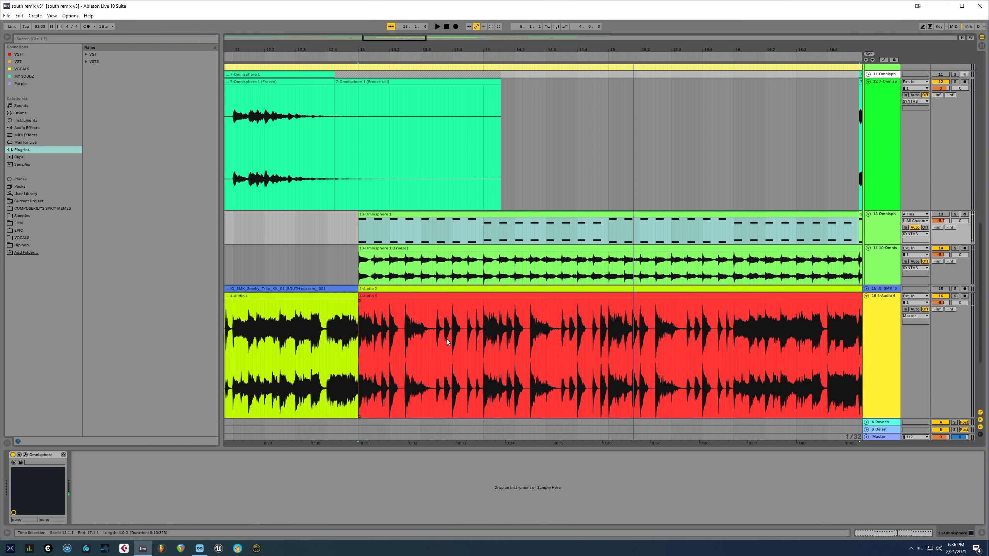
scroll(634, 321, down, 3)
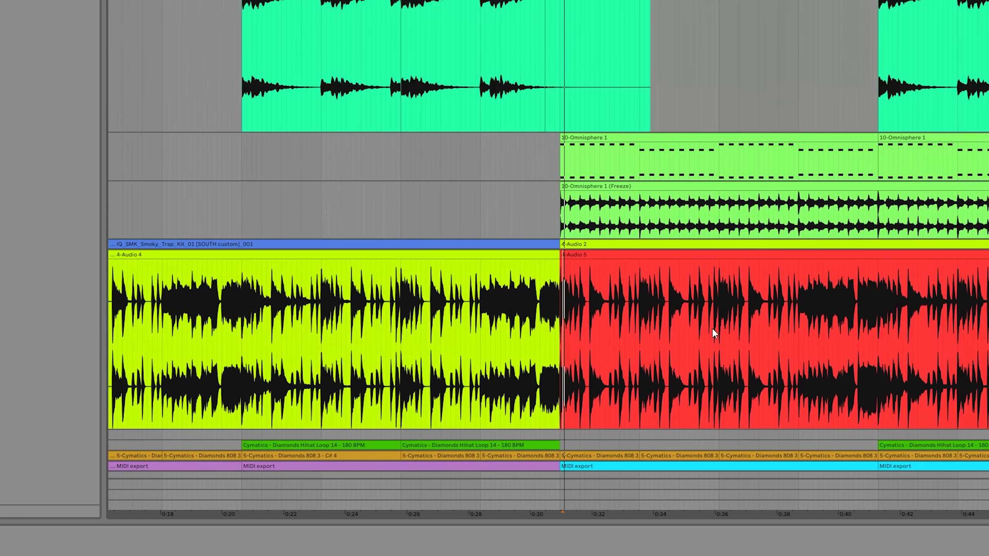
scroll(713, 330, right, 5)
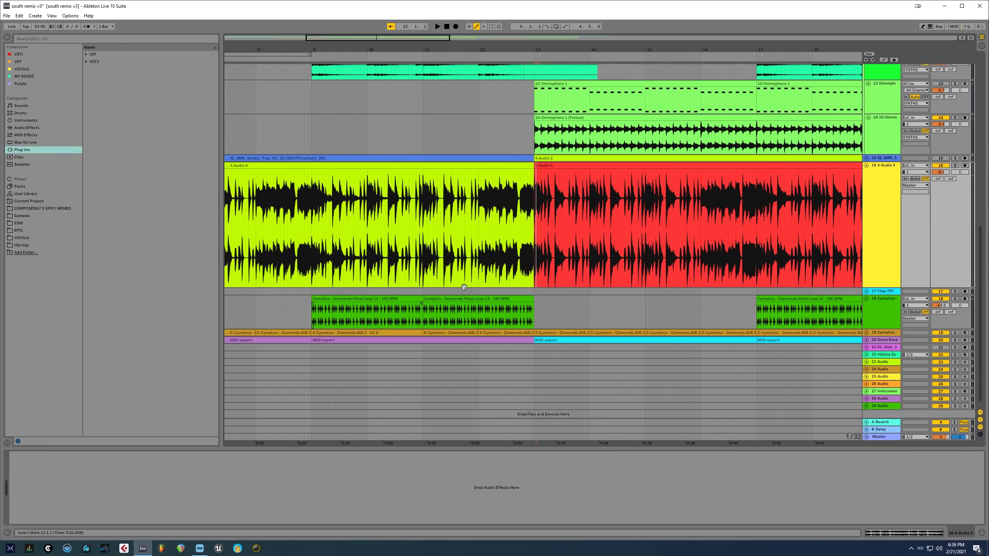
scroll(463, 287, left, 4)
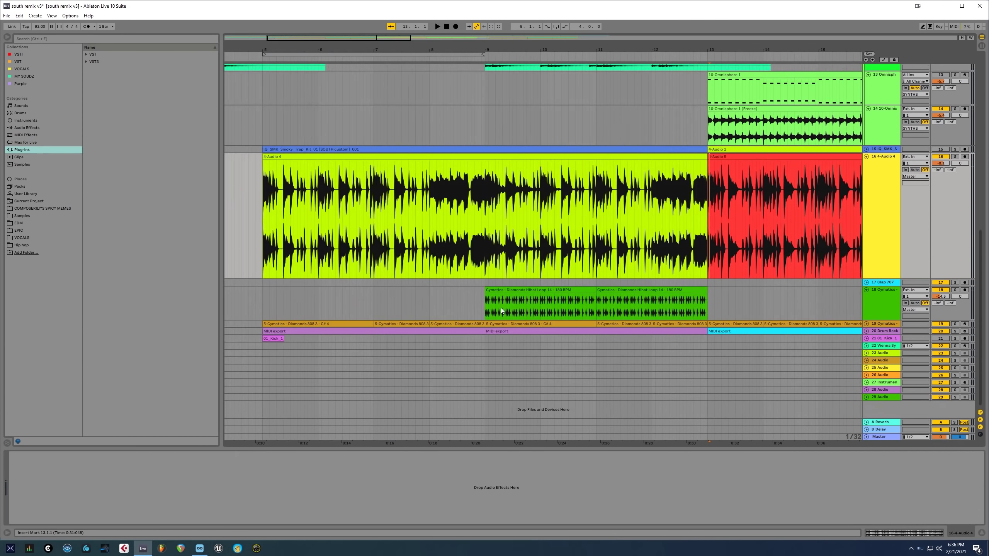
Step: Play the arrangement from the start of the first Cymatics Diamonds hi-hat loop
click(488, 312)
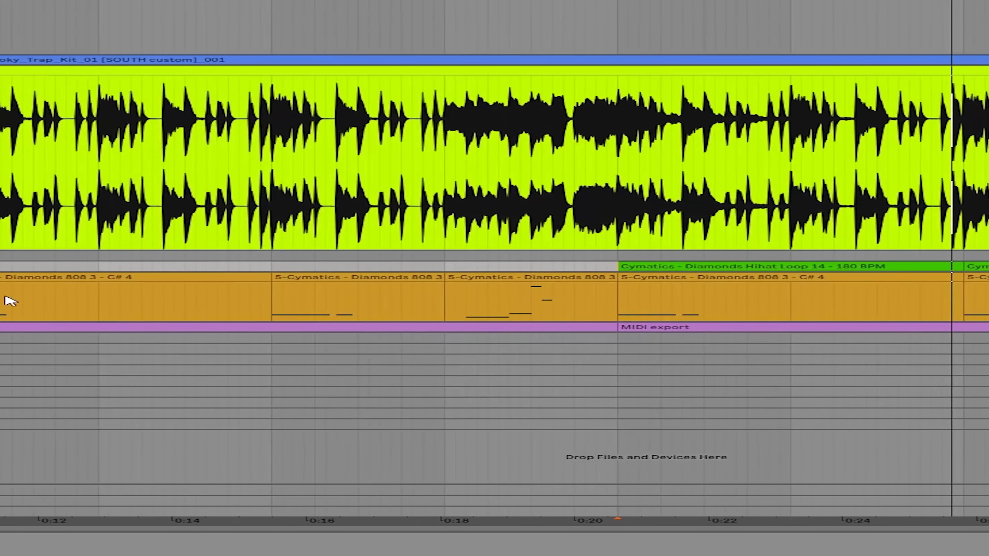
key(space)
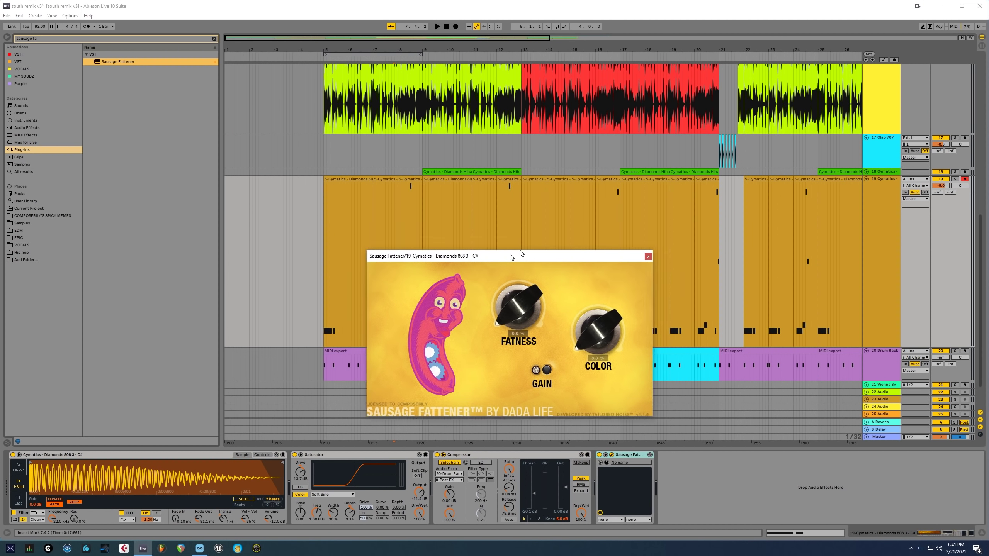
drag(539, 267, 539, 218)
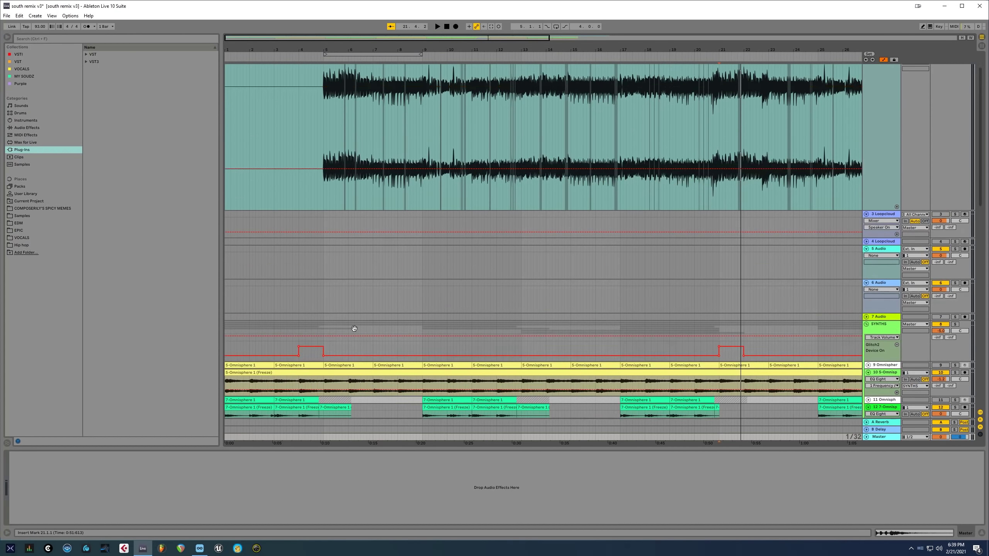
Step: Play the full remix arrangement from the very beginning, at position 1.1.1
click(322, 306)
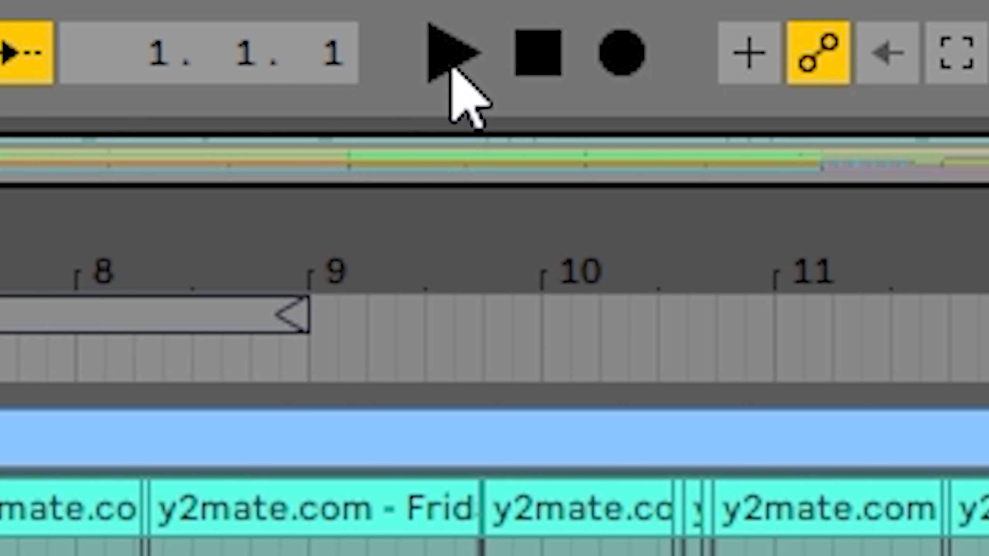
click(438, 28)
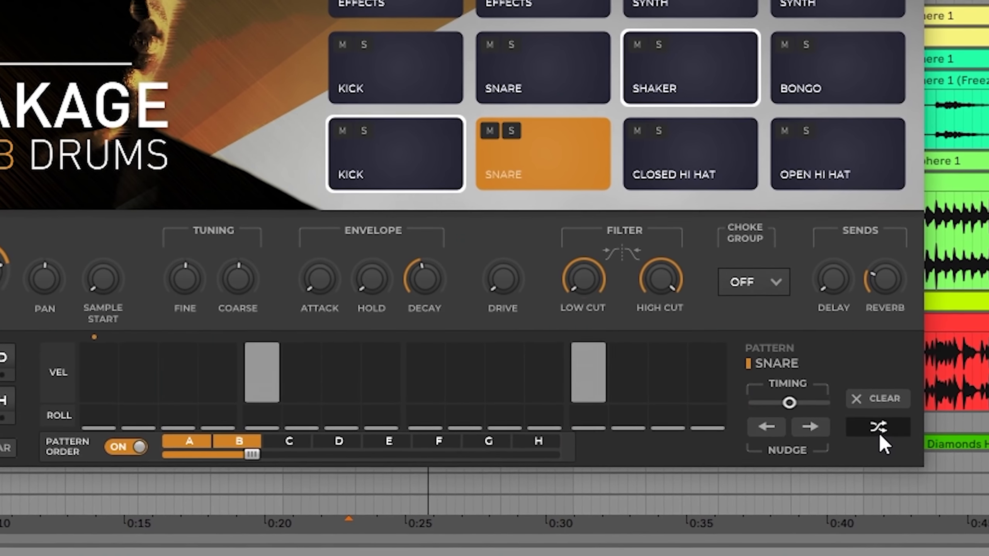
Step: Randomize the selected snare pad's step pattern in the Loopcloud Drum plug-in
click(880, 430)
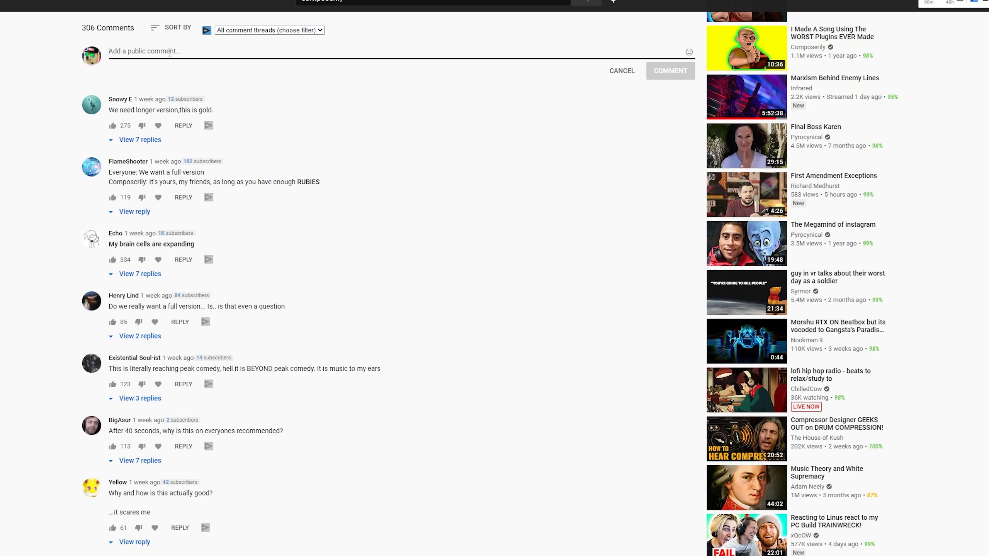
Step: Switch to YouTube, begin a public comment with "UT" under the video, and set the subscribed channel's notifications to All
text(UT)
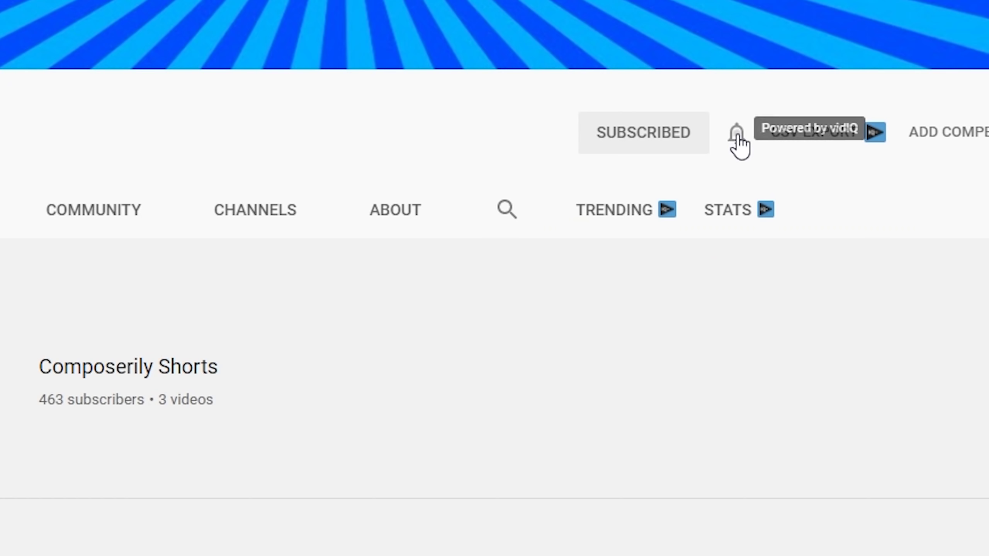
click(736, 135)
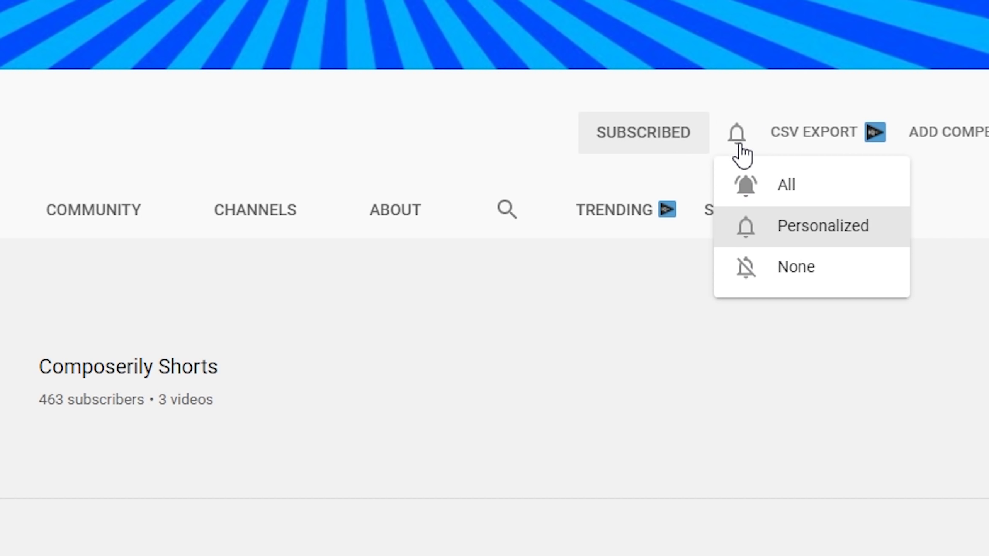
click(785, 186)
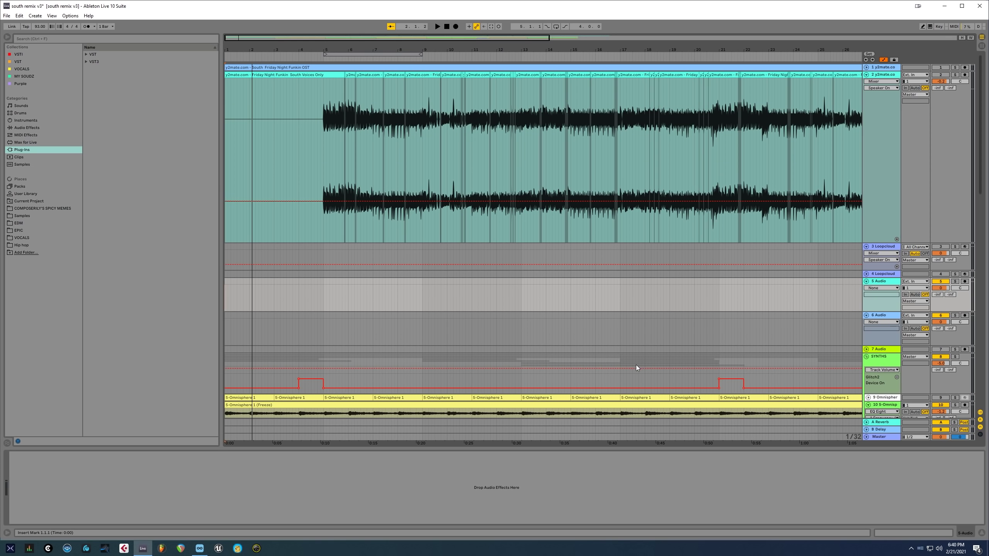